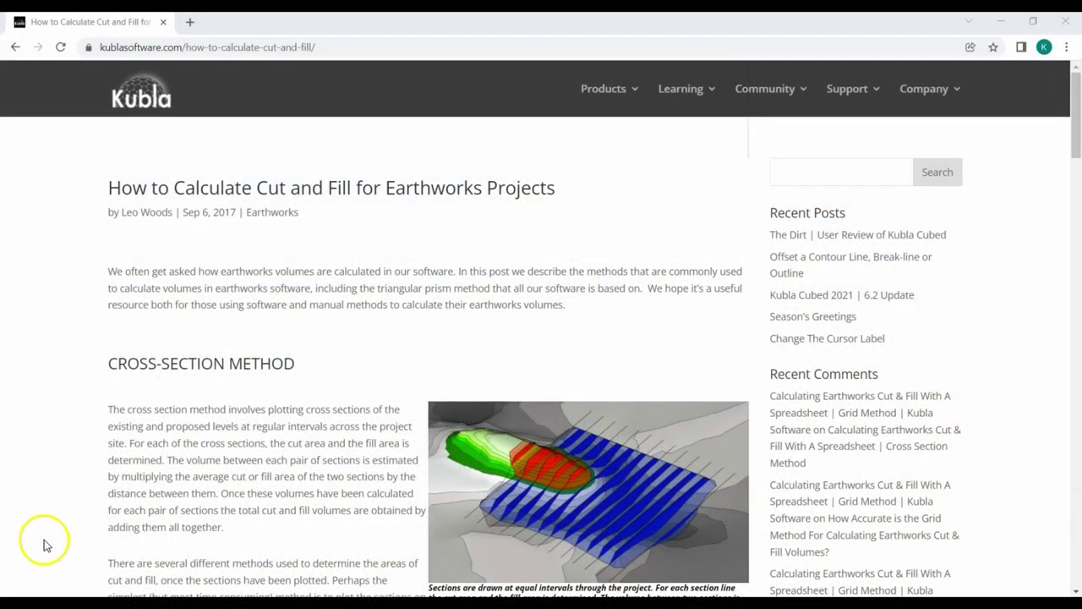
- Open the article on calculating earthworks cut and fill with the Cross Section Method and download its spreadsheet
scroll(84, 449, "down", 6)
scroll(84, 449, "down", 9)
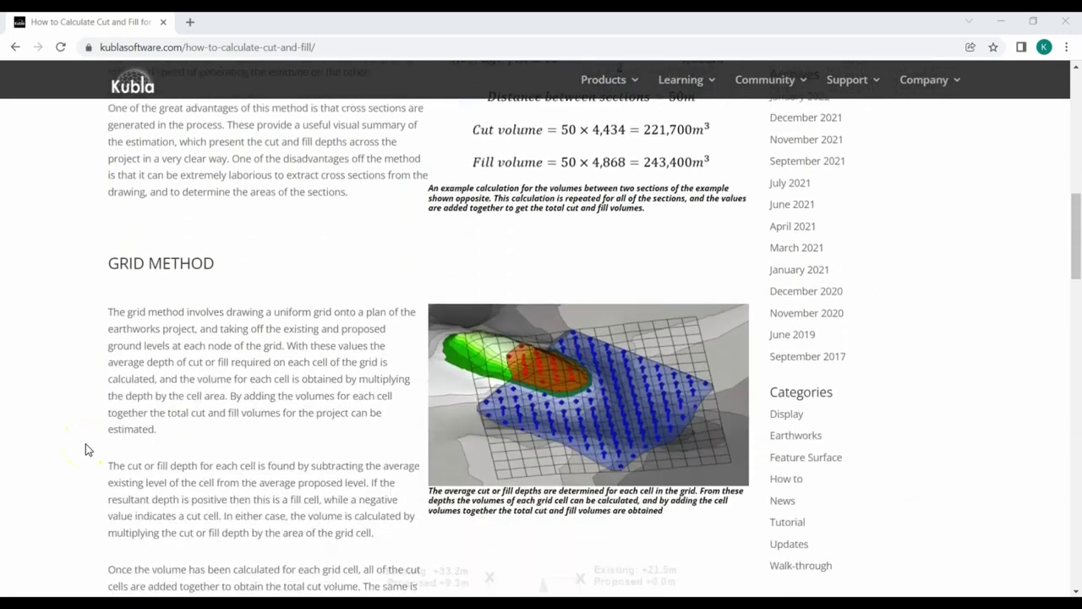
scroll(85, 449, "down", 3)
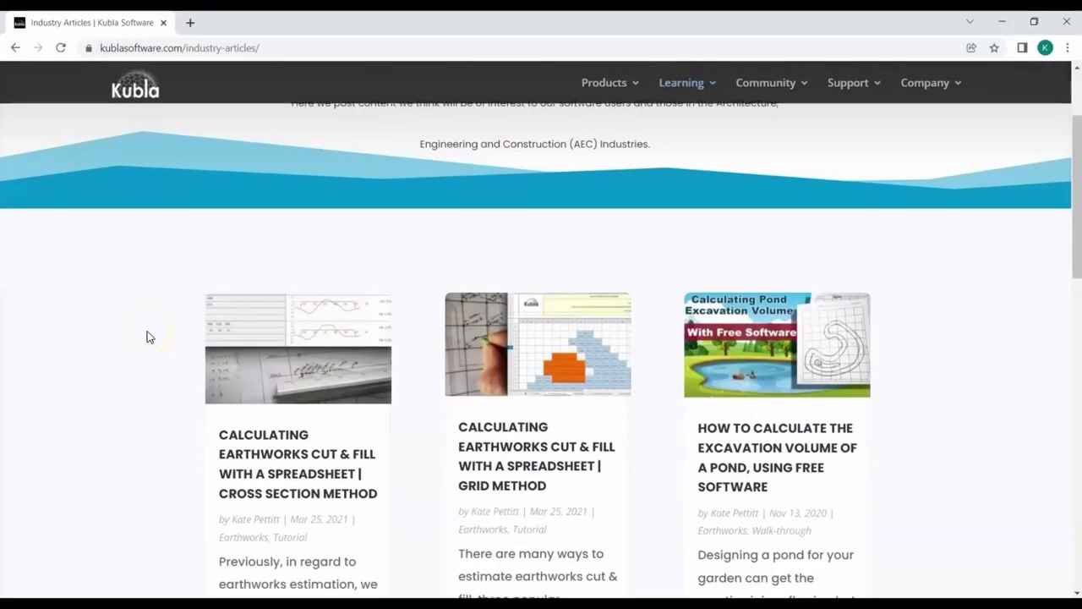
scroll(153, 347, "down", 1)
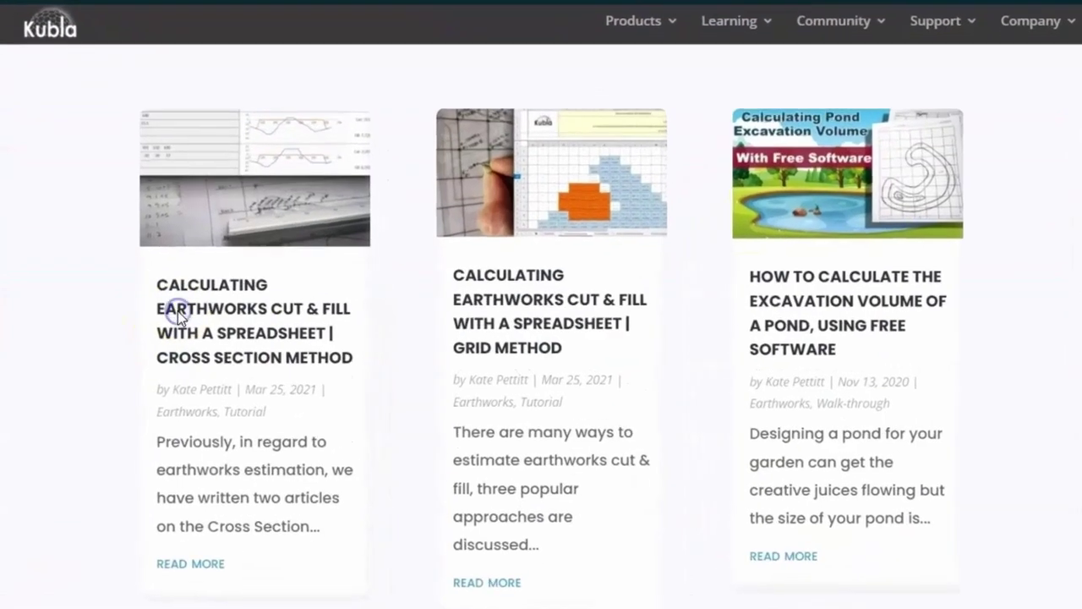
left_click(237, 319)
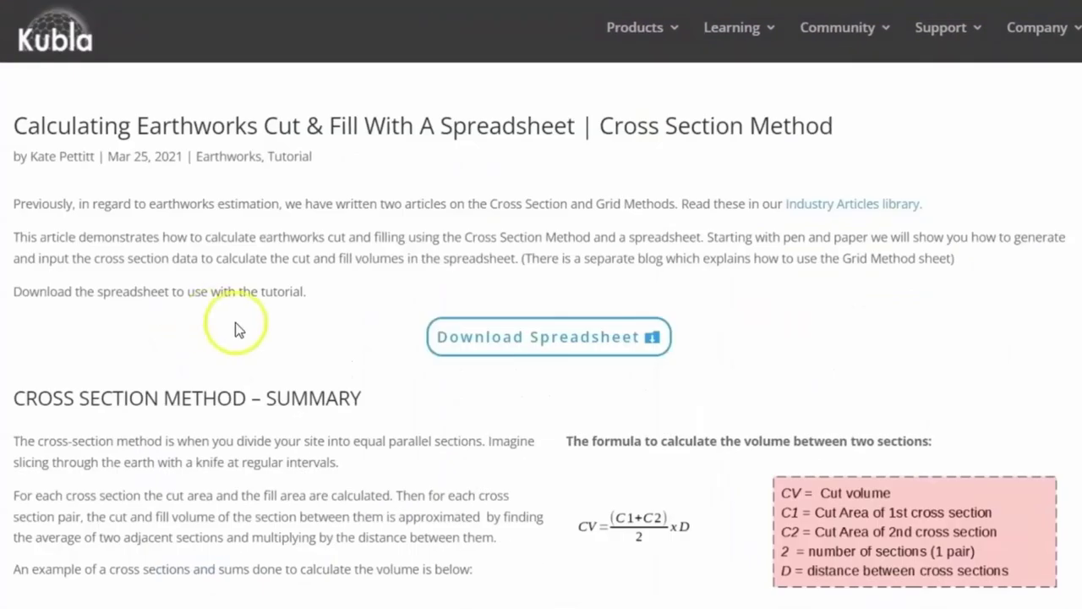
left_click(638, 331)
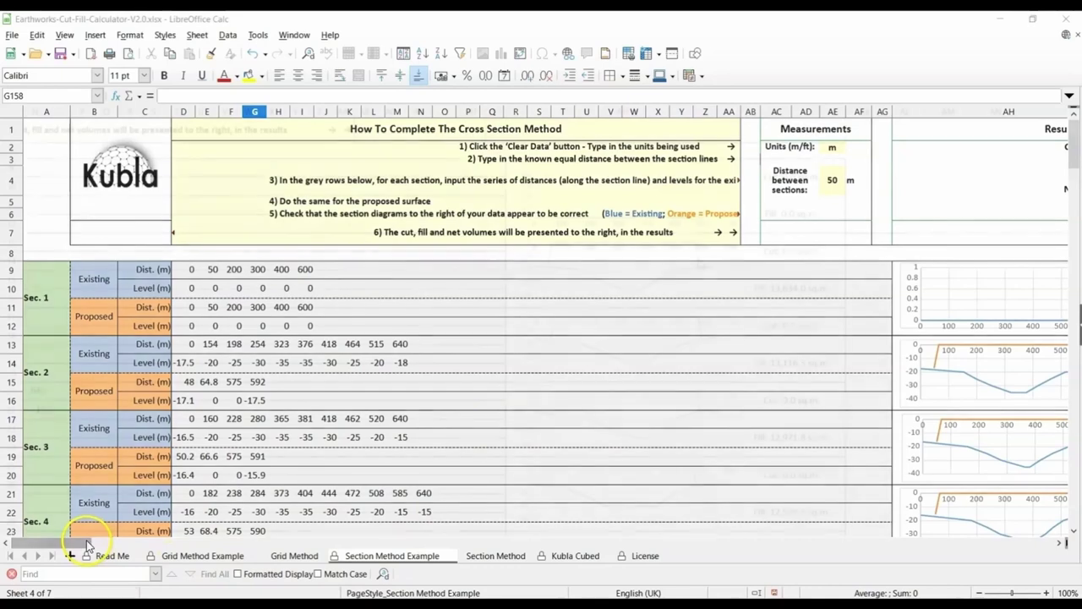
- Examine the section data, diagrams and volume results on the Section Method Example sheet
scroll(700, 264, "right", 5)
scroll(700, 264, "down", 4)
scroll(700, 264, "up", 4)
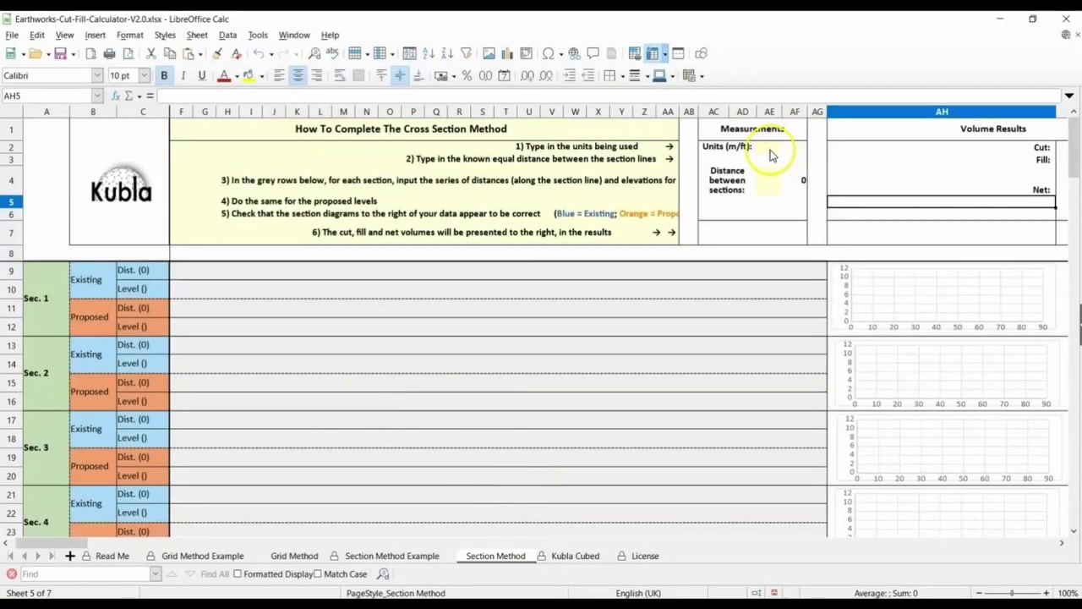
- On the Section Method sheet, set the measurement units to m and the distance between sections to 10
left_click(770, 149)
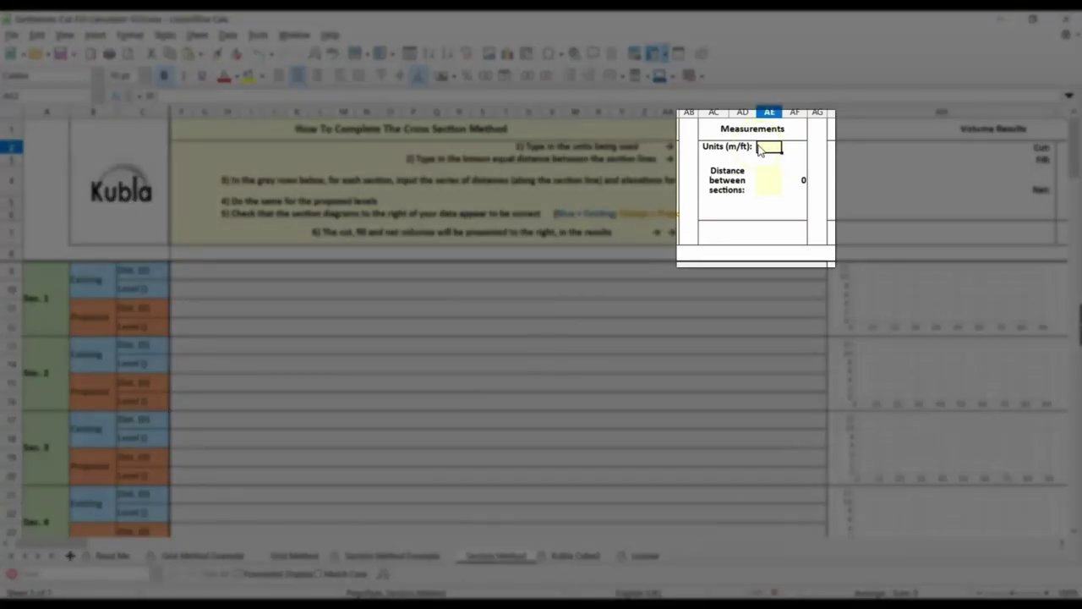
type("m")
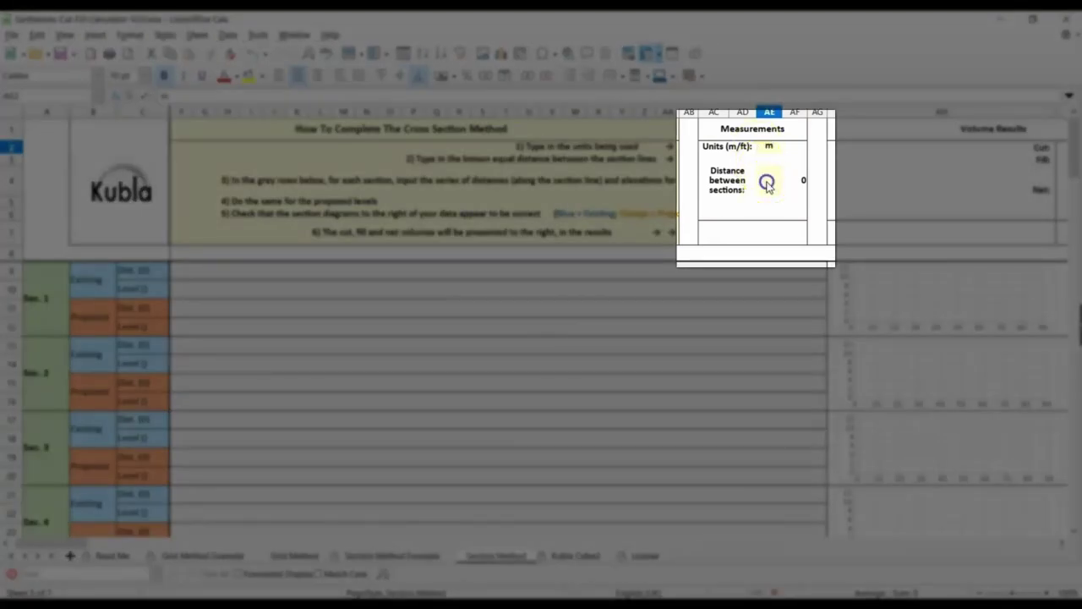
double_click(767, 182)
type("10")
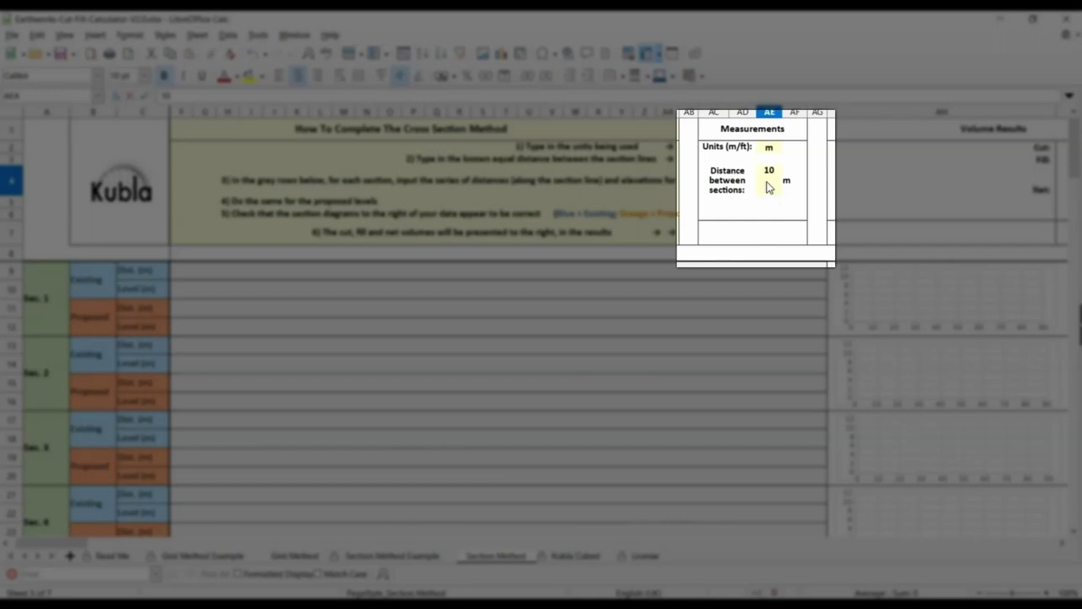
left_click(786, 217)
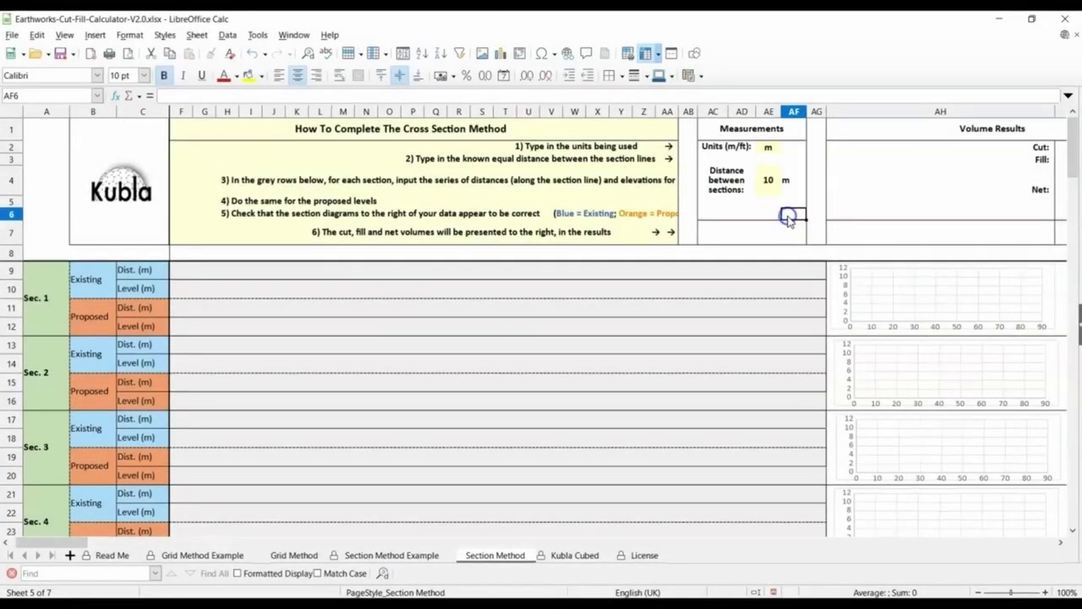
- Enter the existing distances 5, 10, 15, 20 and 25 for Section 1, starting in cell F9
left_click(182, 276)
type("5")
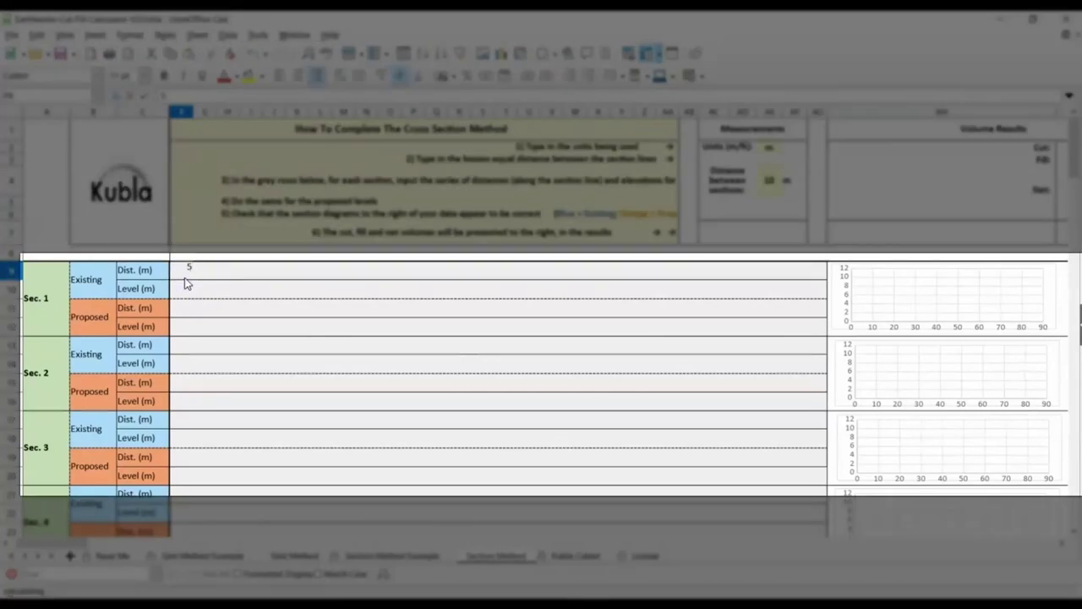
key("Tab")
type("10")
key("Tab")
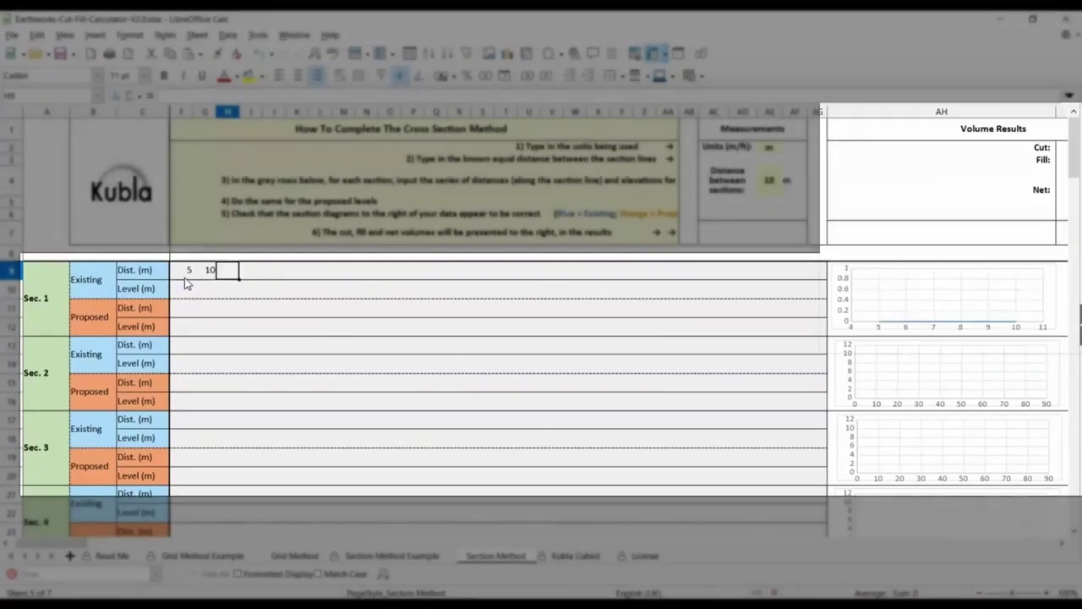
type("15")
key("Tab")
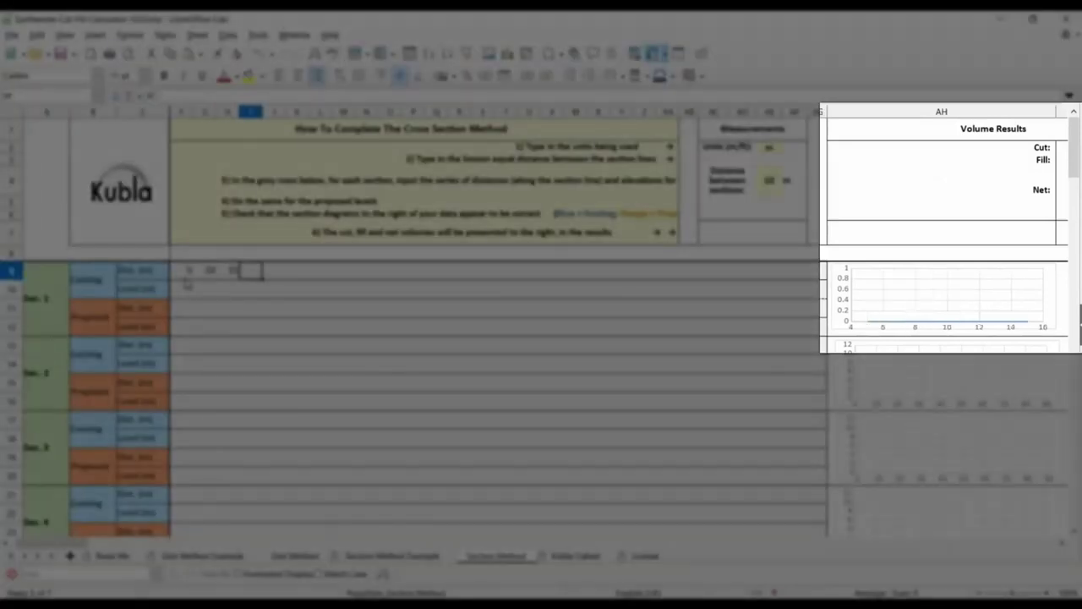
type("20")
key("Tab")
type("25")
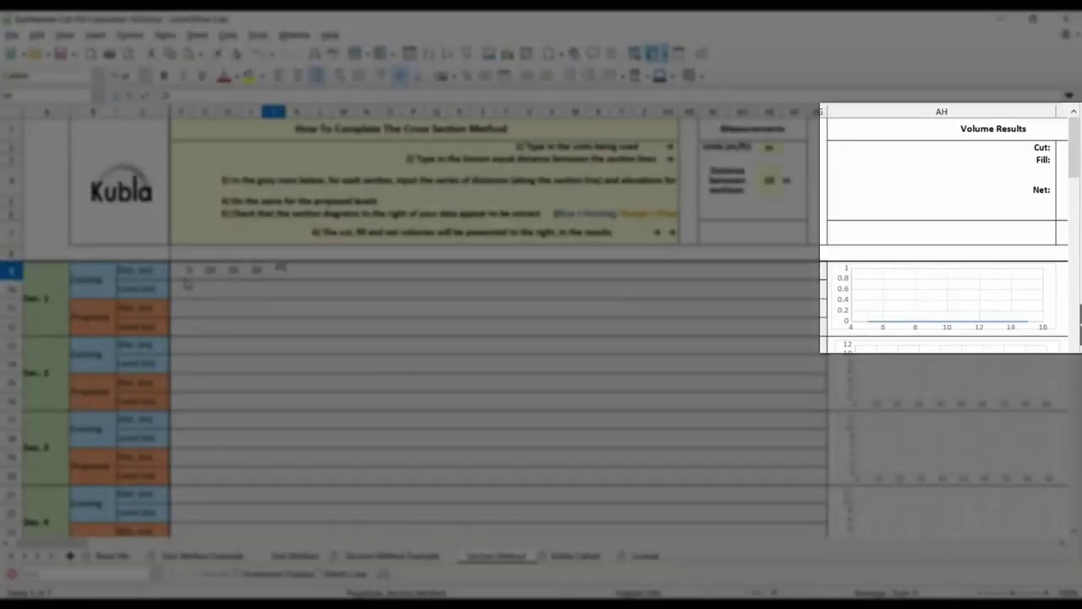
key("Tab")
- Enter the existing levels 0, 2, 5, 5 and 3 beneath the Section 1 distances in row 10
key("Down")
key("Left")
key("Left")
key("Left")
key("Left")
key("Left")
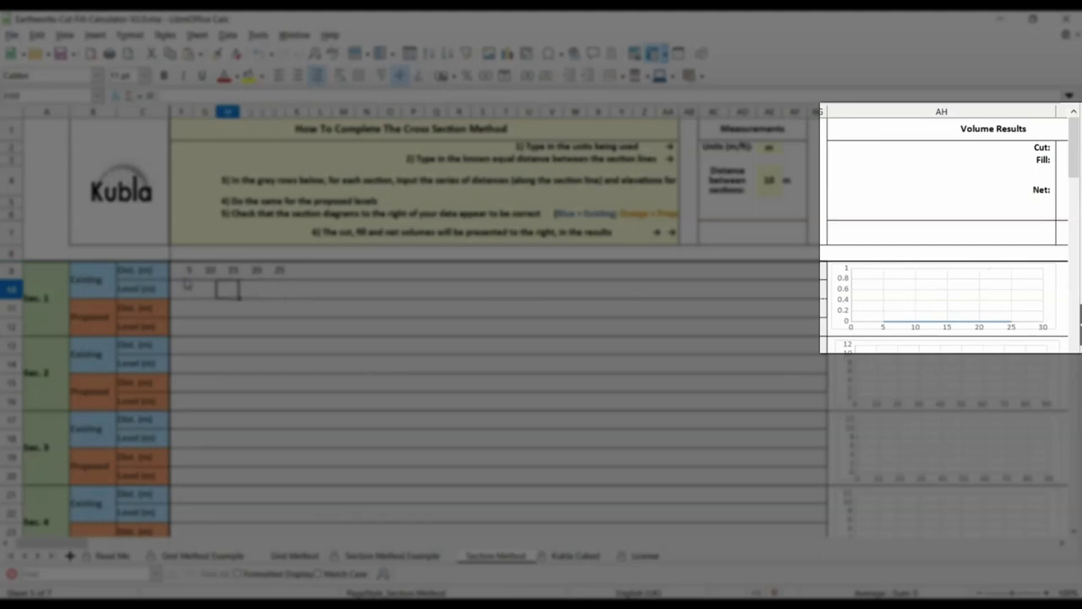
key("Right")
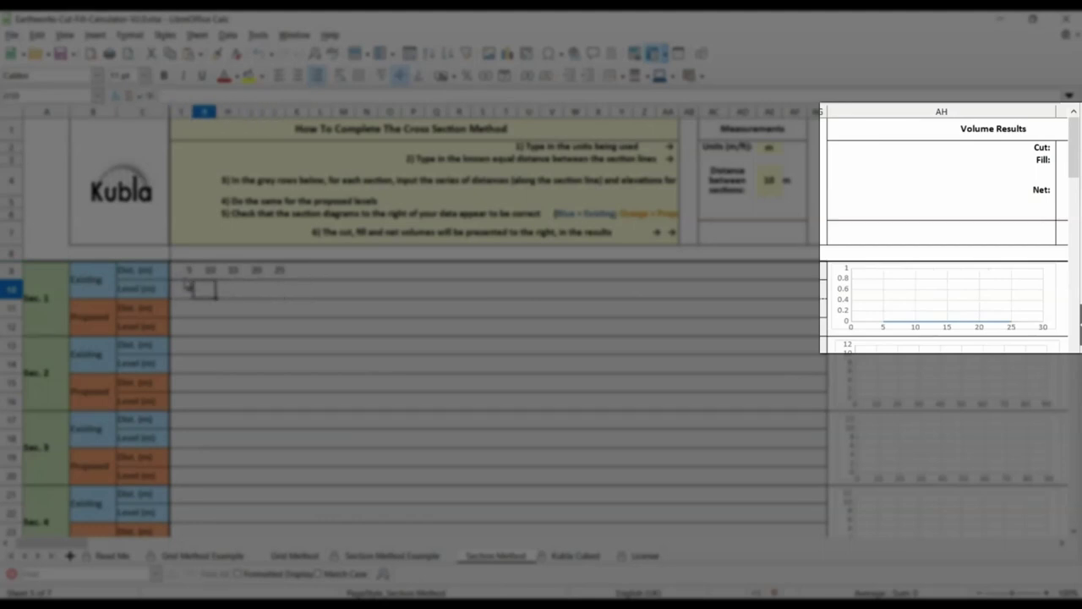
type("2")
key("Tab")
type("0")
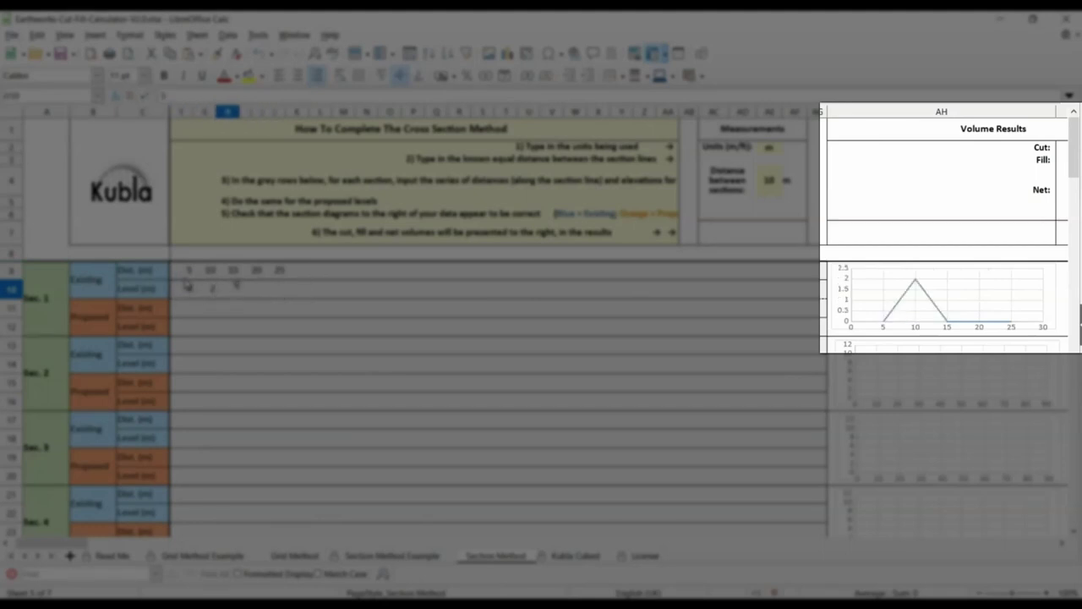
key("Tab")
key("shift+Tab")
type("5")
key("Tab")
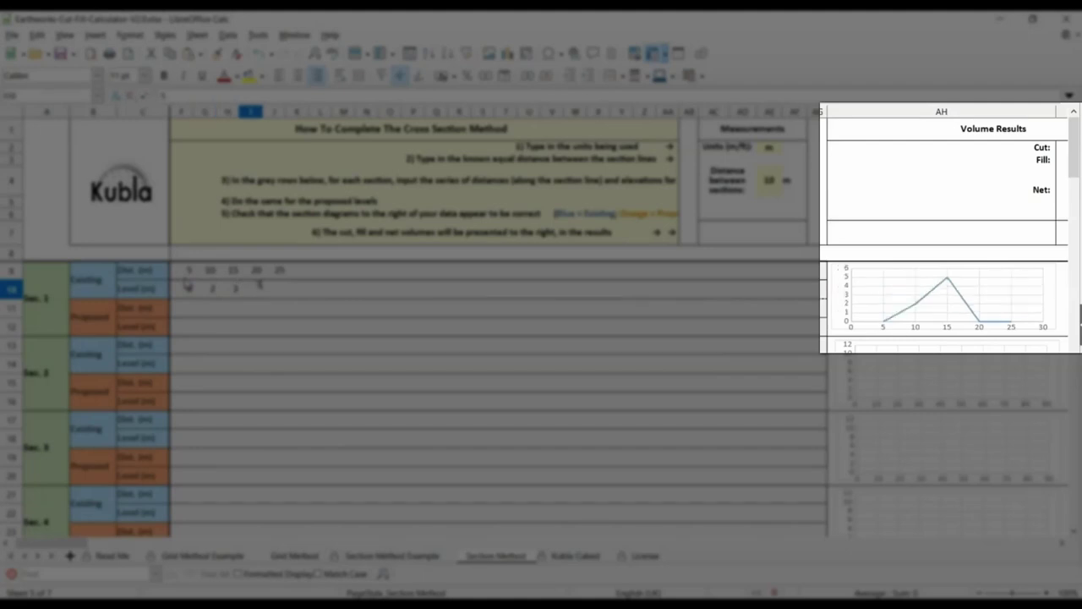
type("5")
key("Tab")
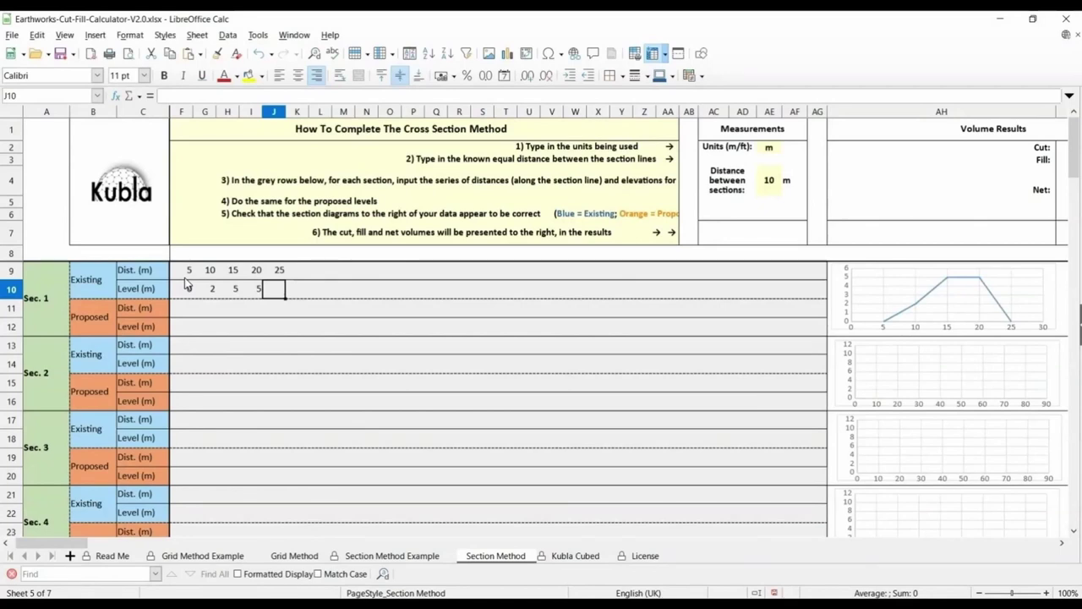
type("3")
key("Tab")
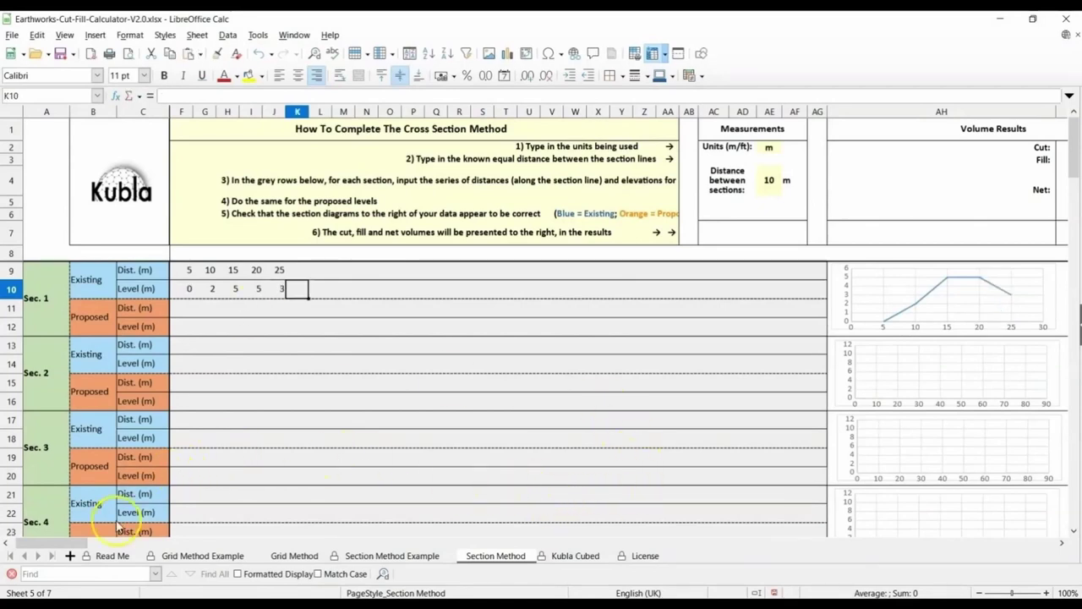
left_click_drag(75, 547, 76, 547)
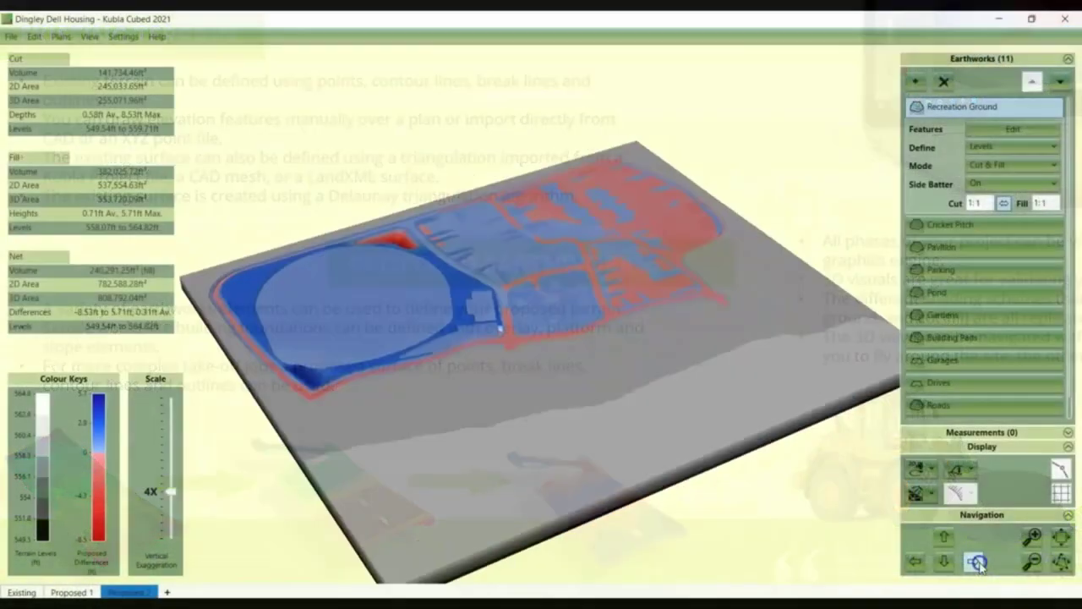
left_click_drag(978, 564, 979, 567)
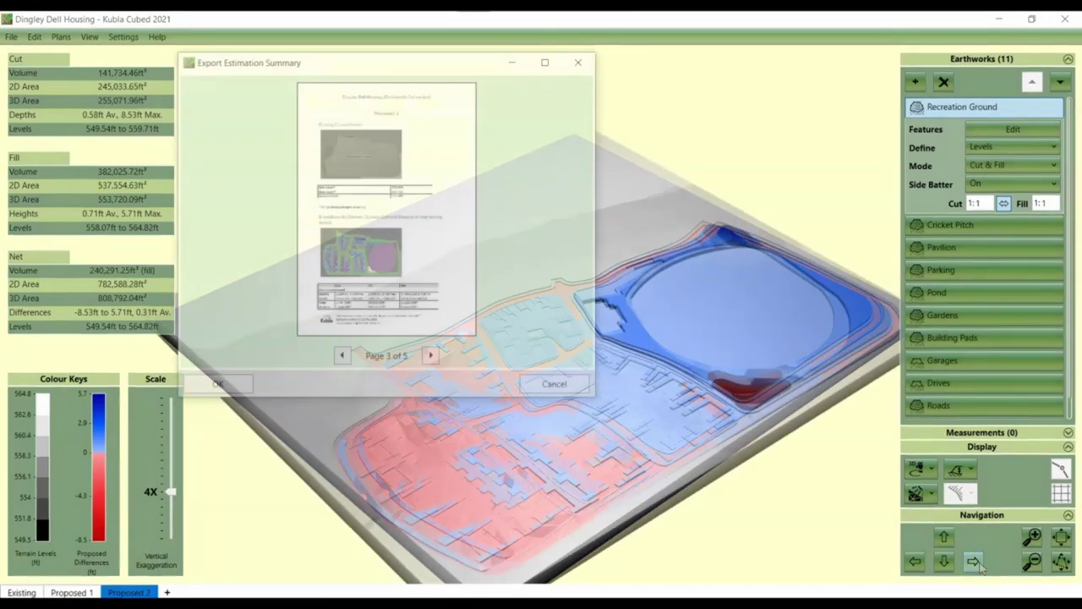